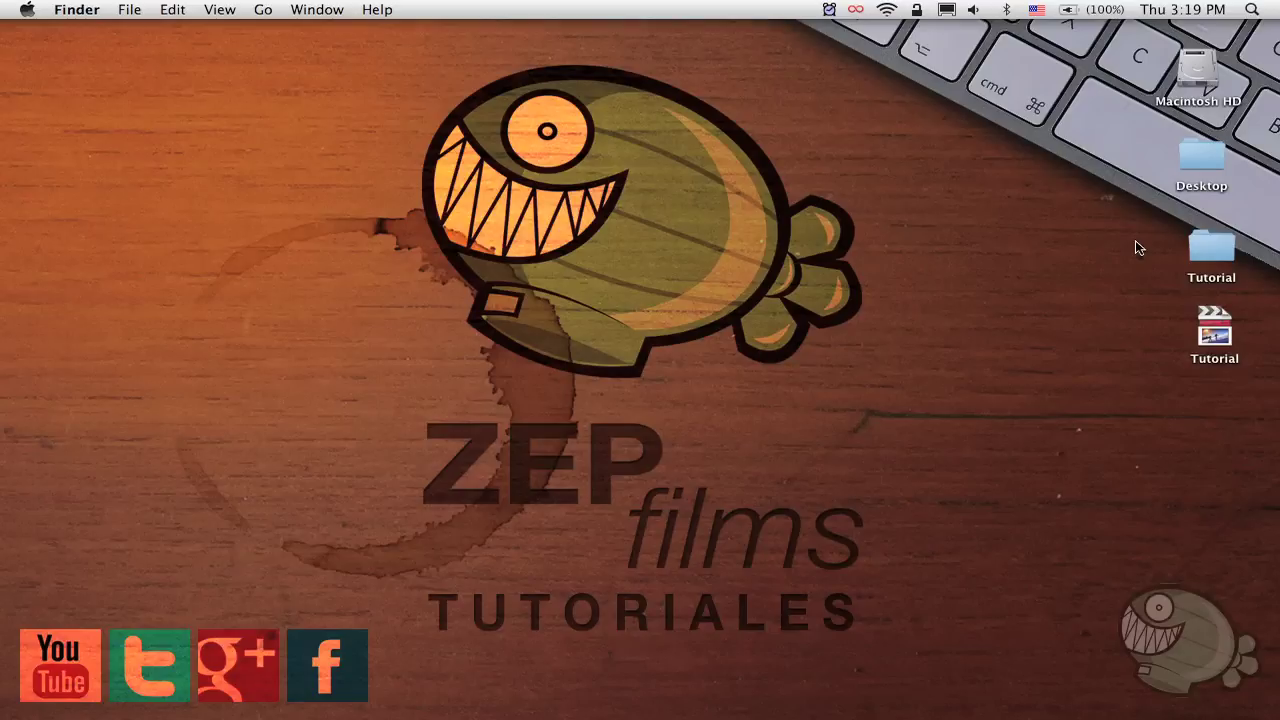
- Switch from Finder to Final Cut Pro using its Dock icon
mouse_move(335, 716)
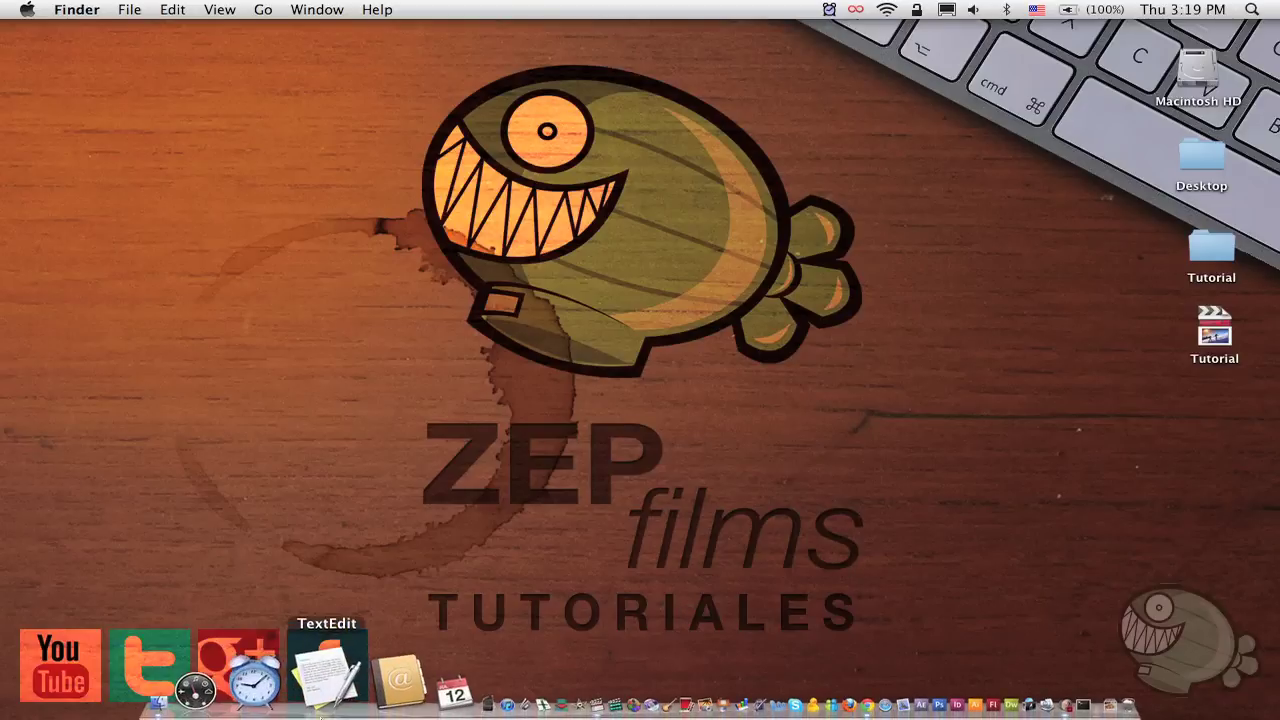
click(487, 708)
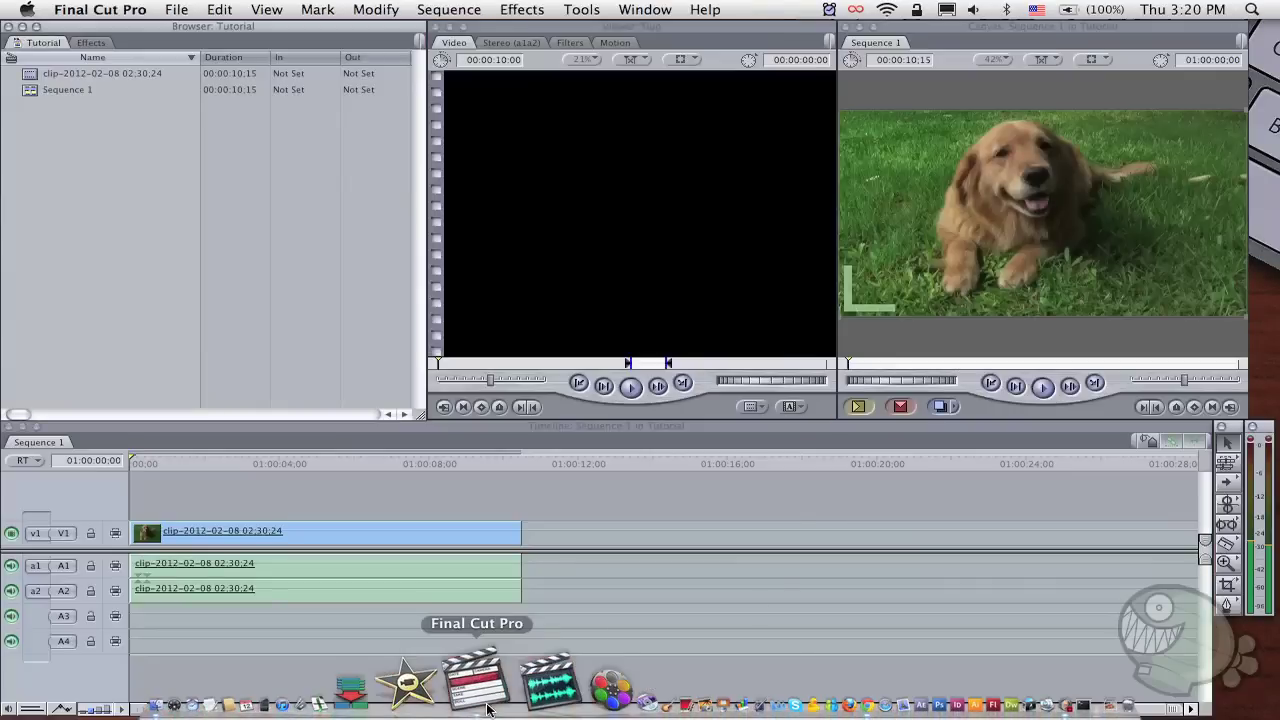
- Make the Sequence 1 timeline the active window
click(777, 532)
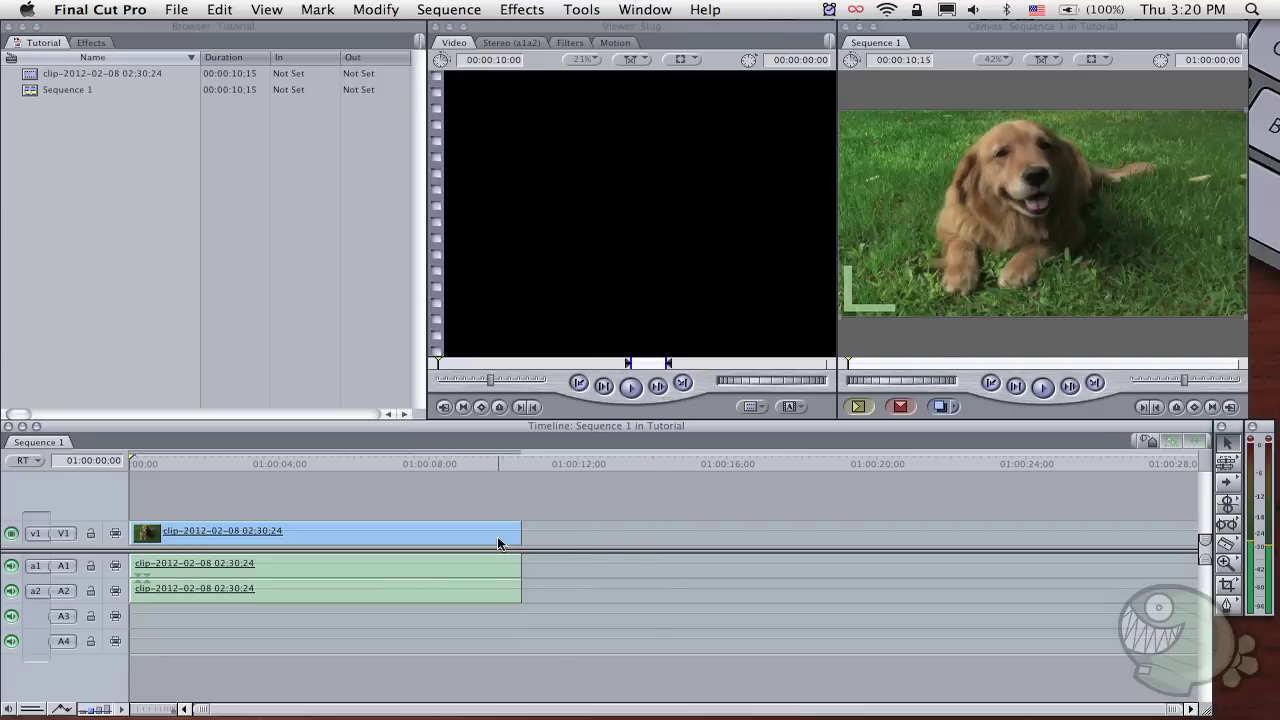
click(176, 10)
- Export Sequence 1 using QuickTime Conversion, with the Desktop as the save location
mouse_move(245, 321)
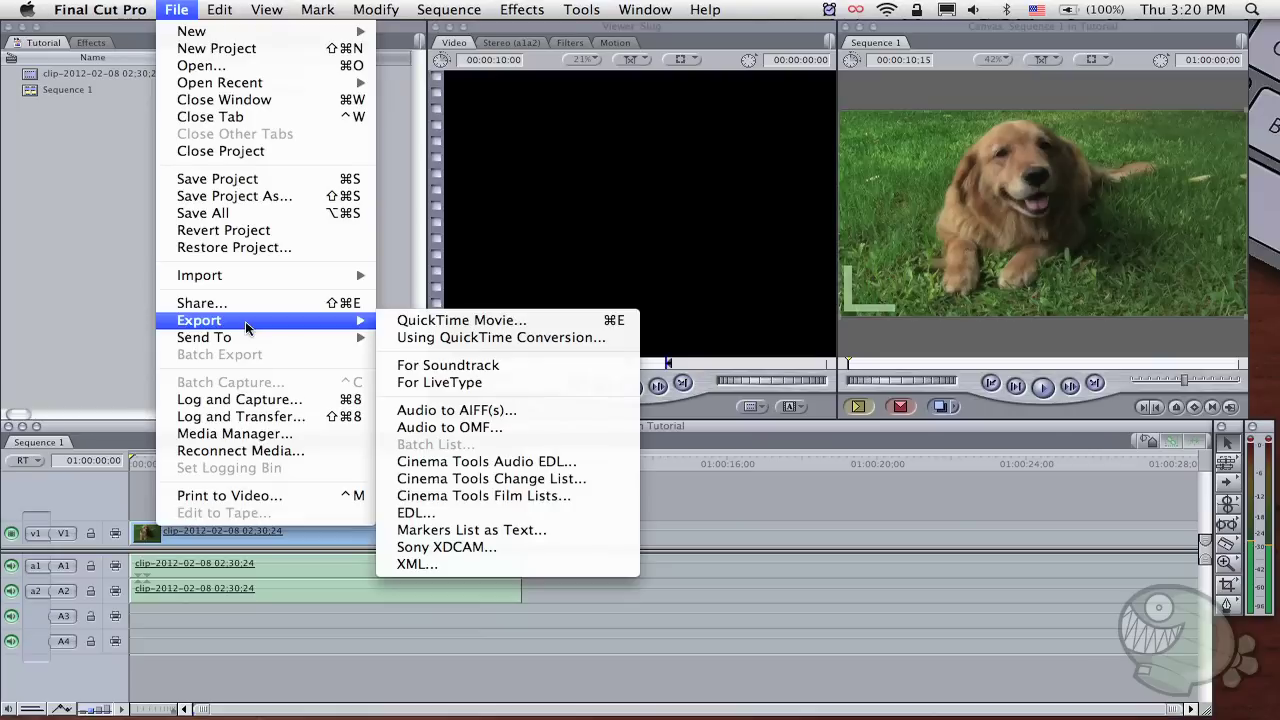
click(450, 338)
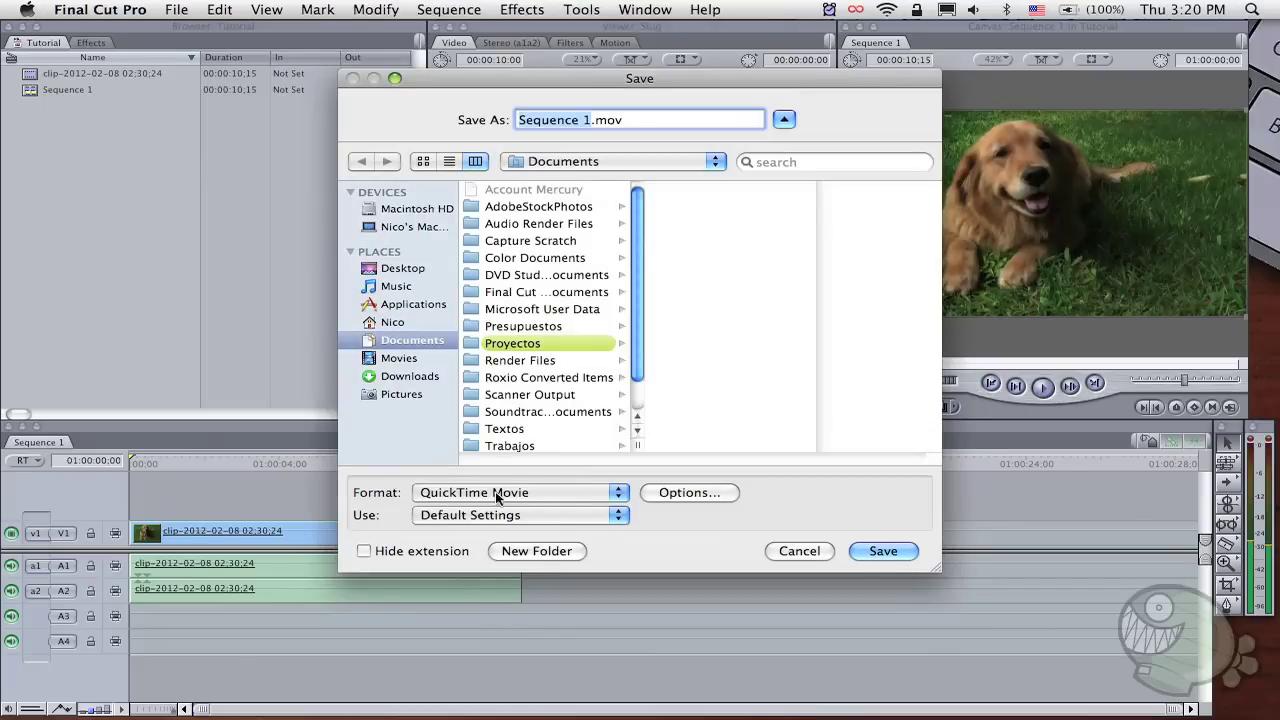
click(388, 273)
click(390, 270)
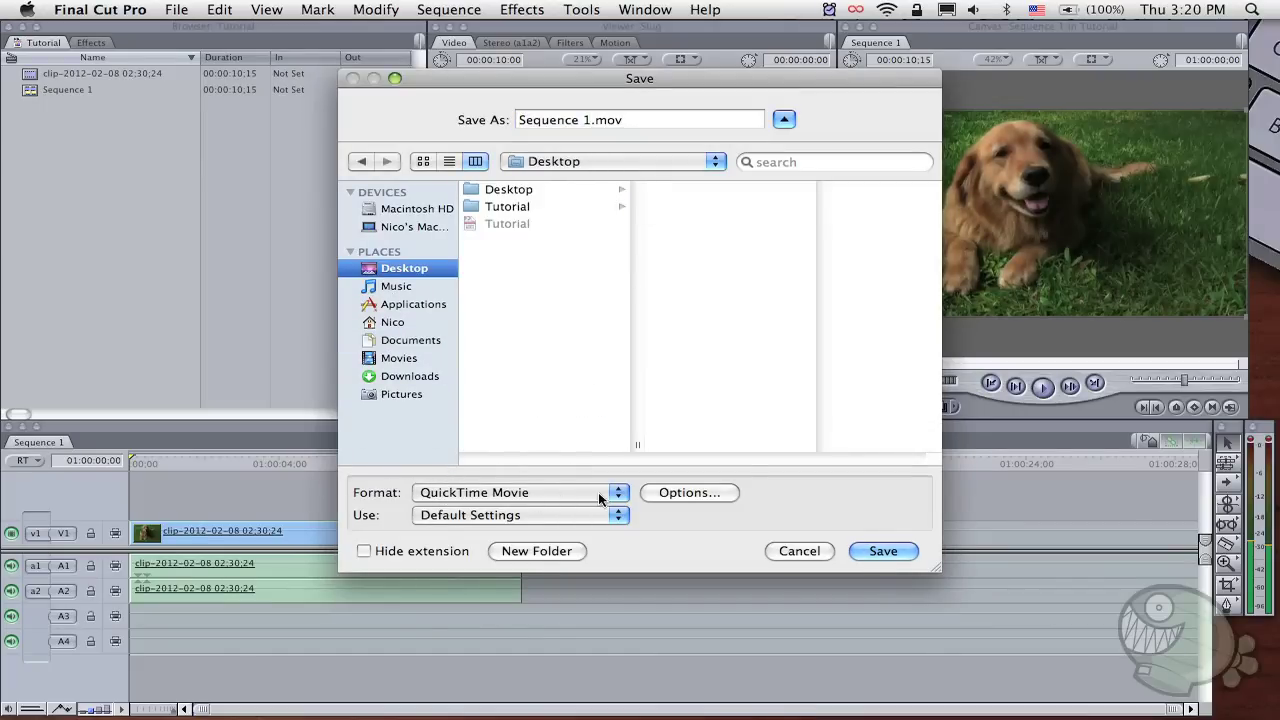
click(687, 491)
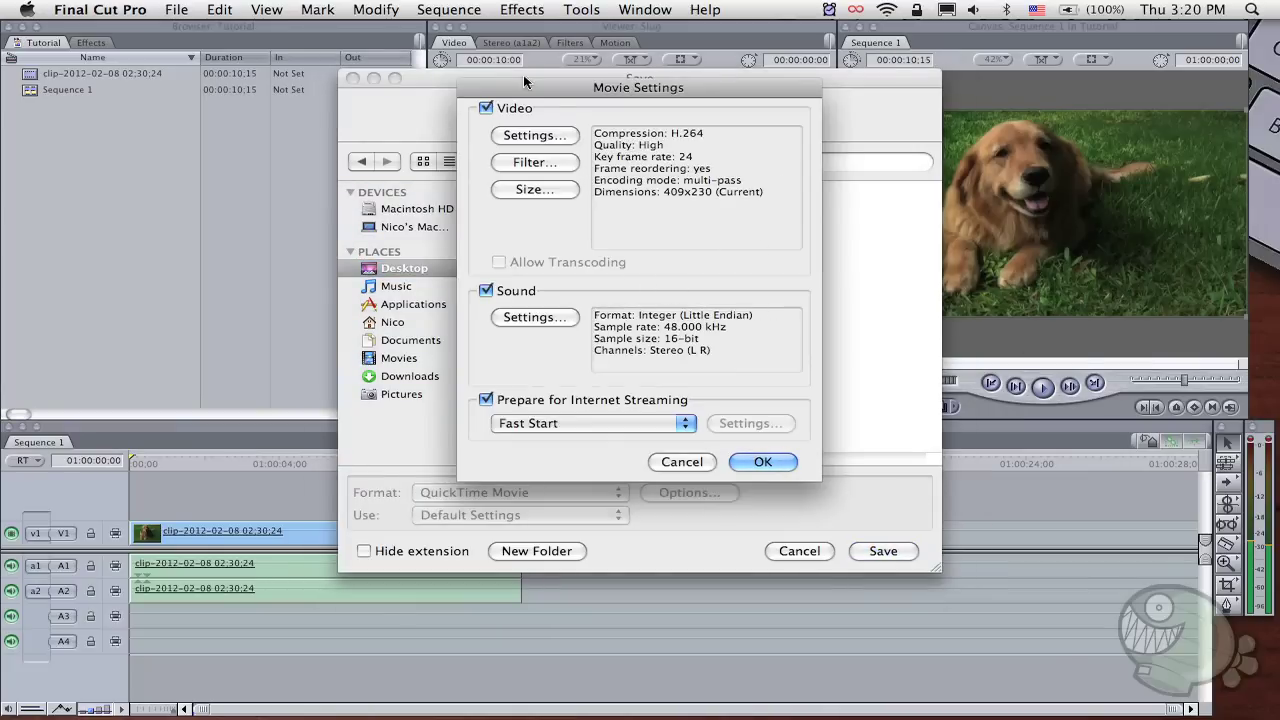
- Set H.264 video to 29.97 fps, automatic key frames, no frame reordering, High quality
click(533, 135)
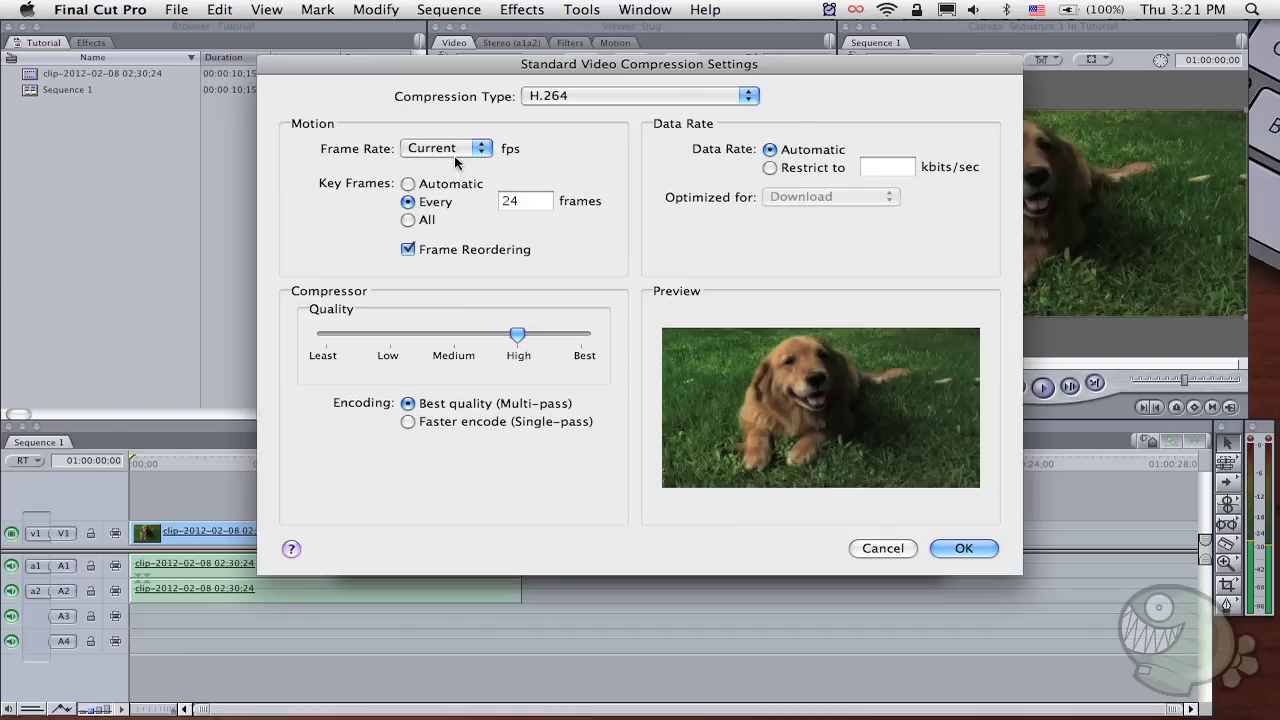
click(455, 152)
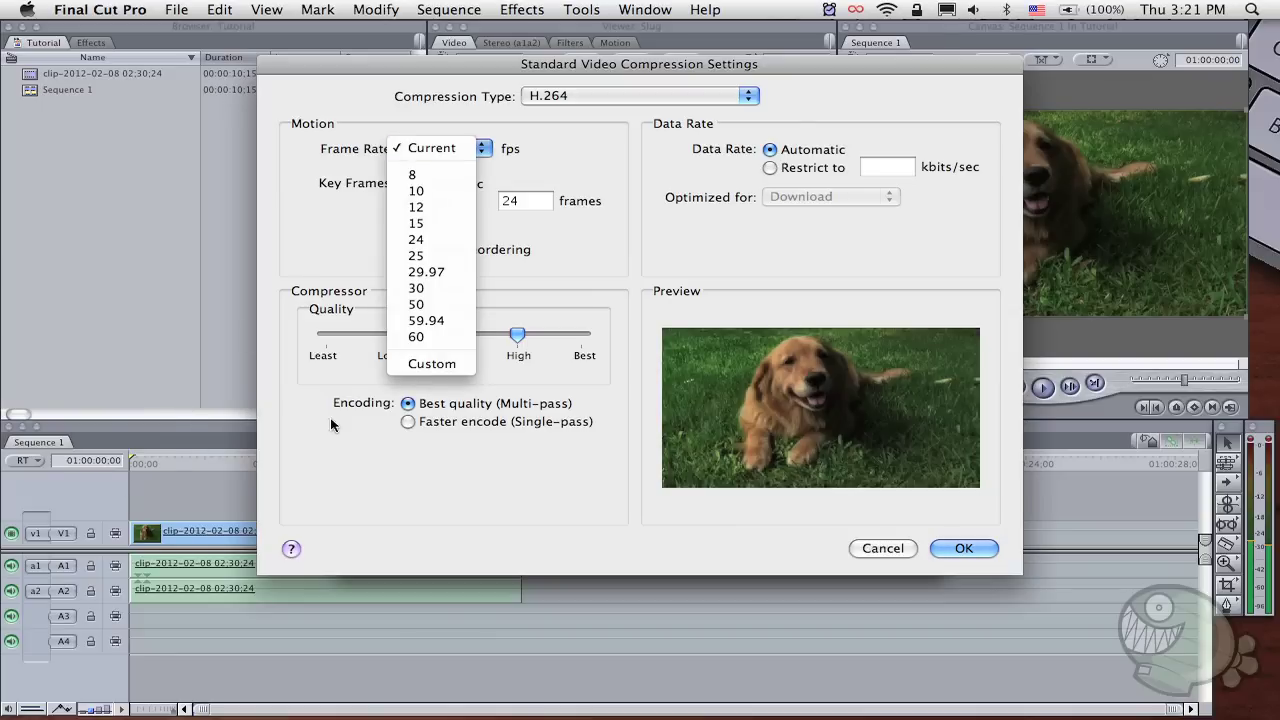
click(455, 272)
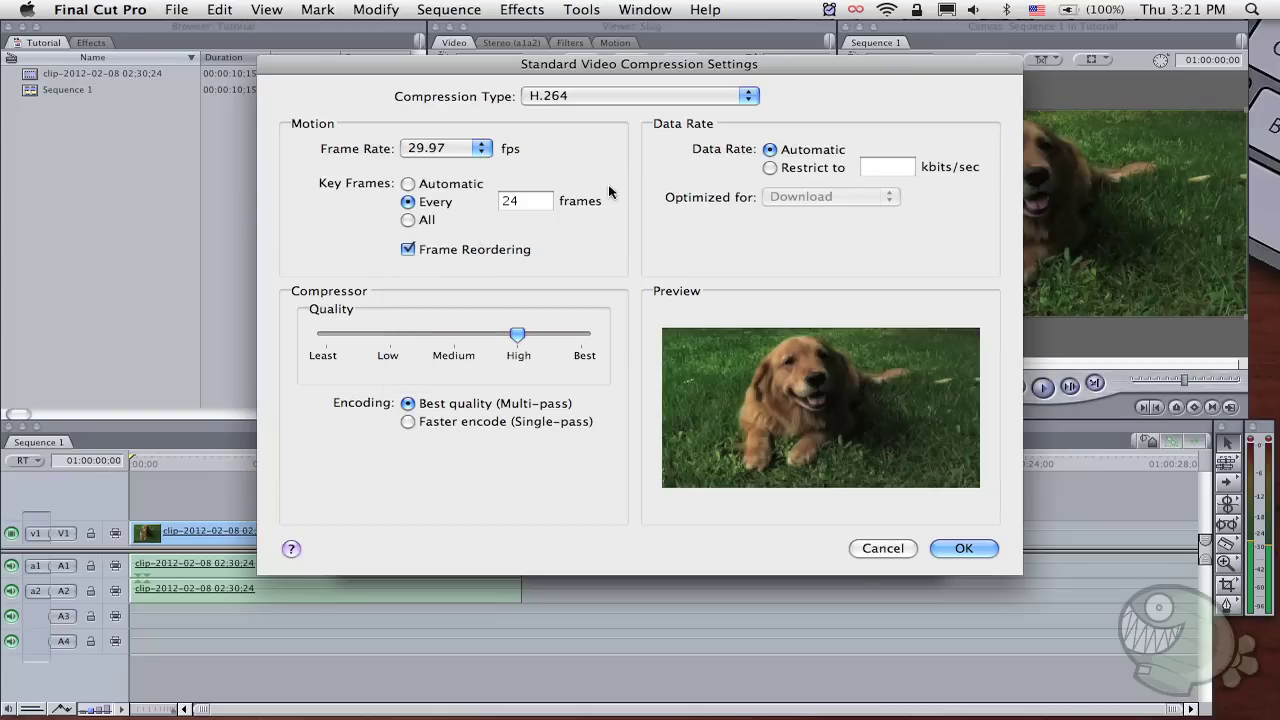
click(455, 184)
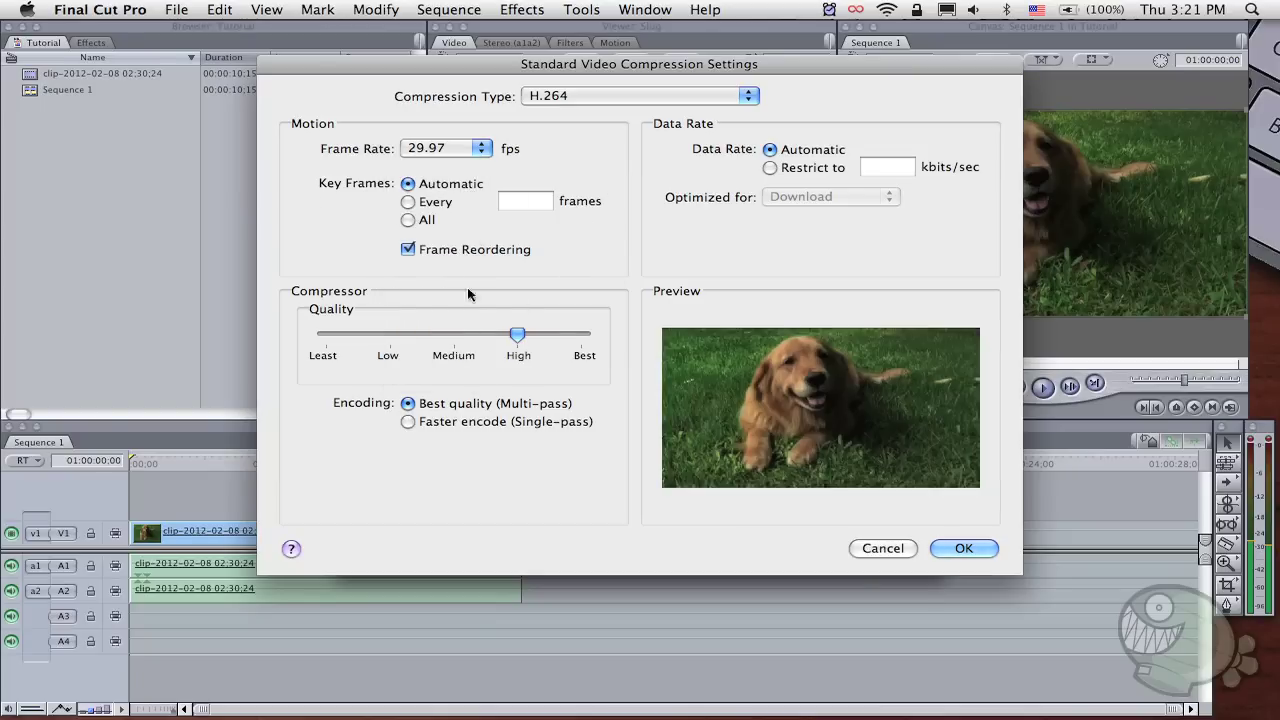
click(408, 250)
click(476, 334)
click(486, 334)
click(960, 548)
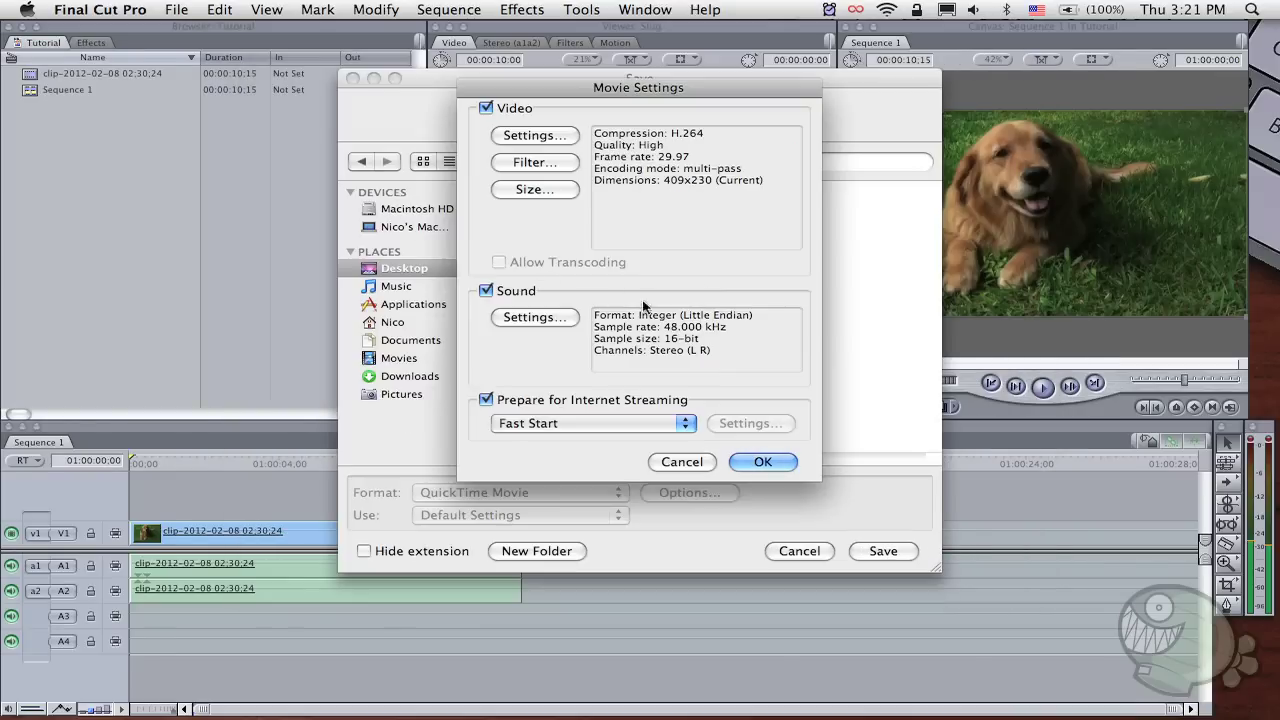
- Choose 1920 x 1080 HD as the export dimensions
click(533, 190)
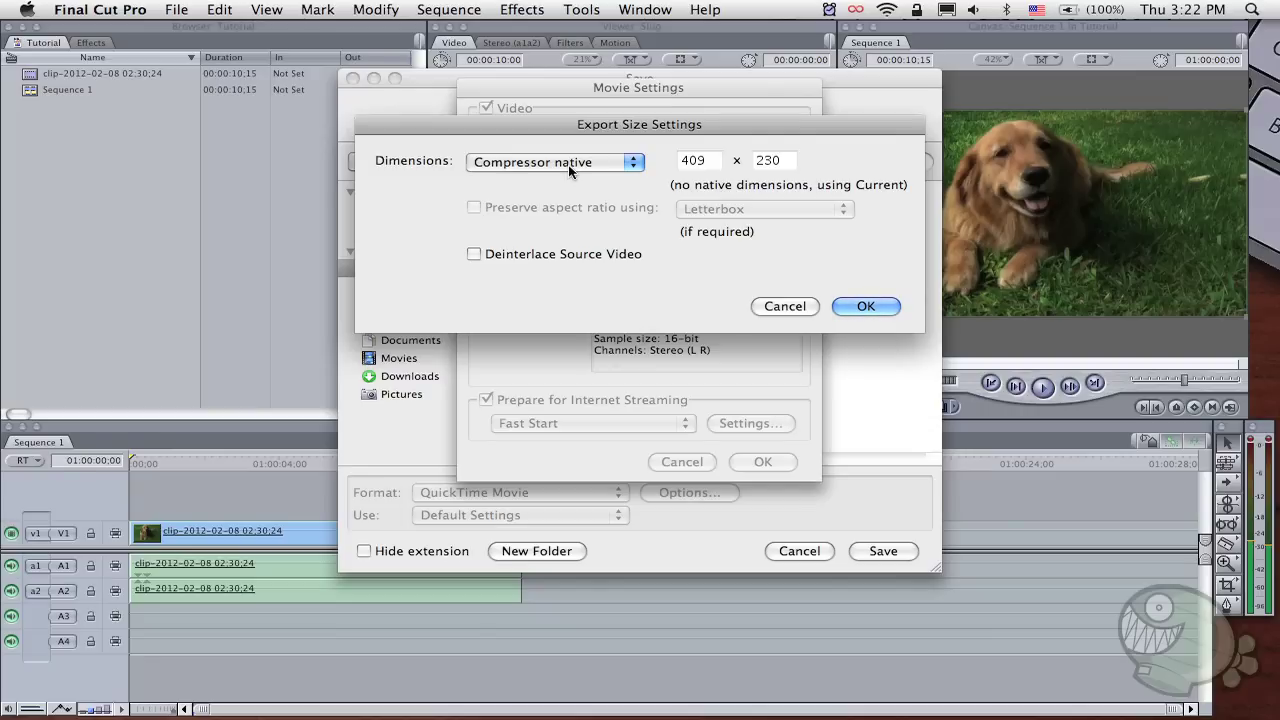
click(569, 171)
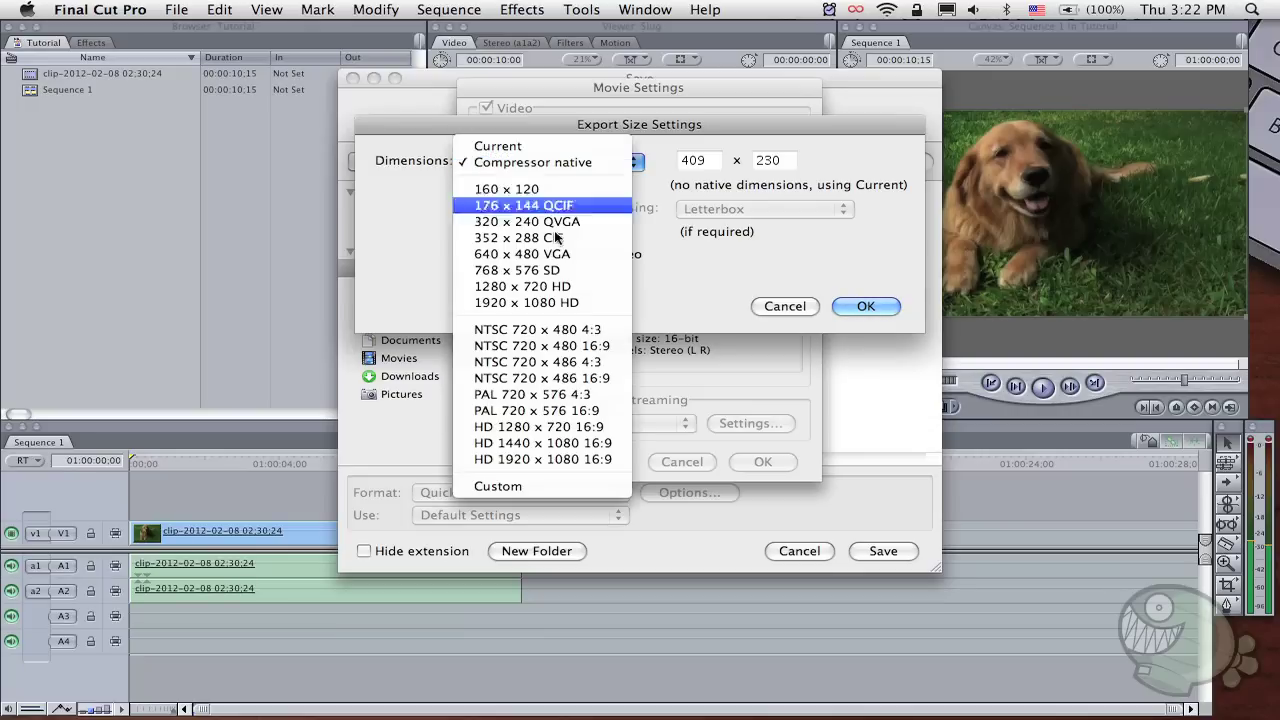
click(558, 303)
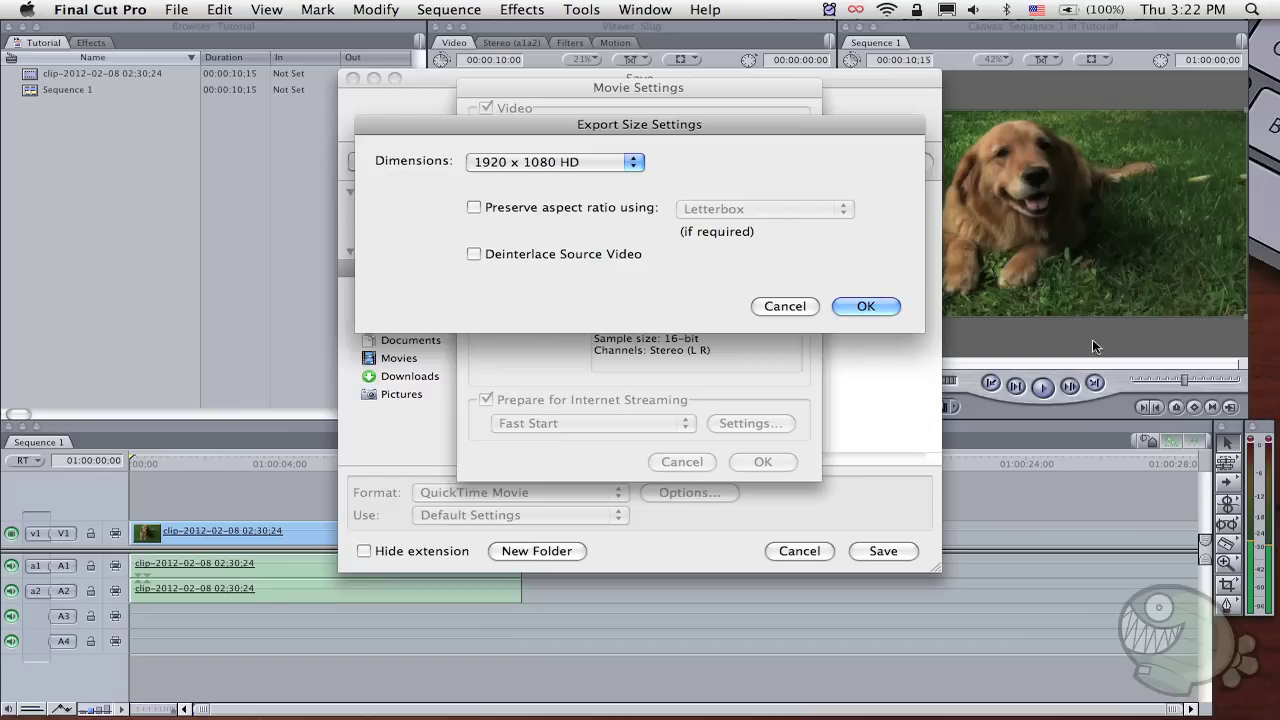
click(841, 307)
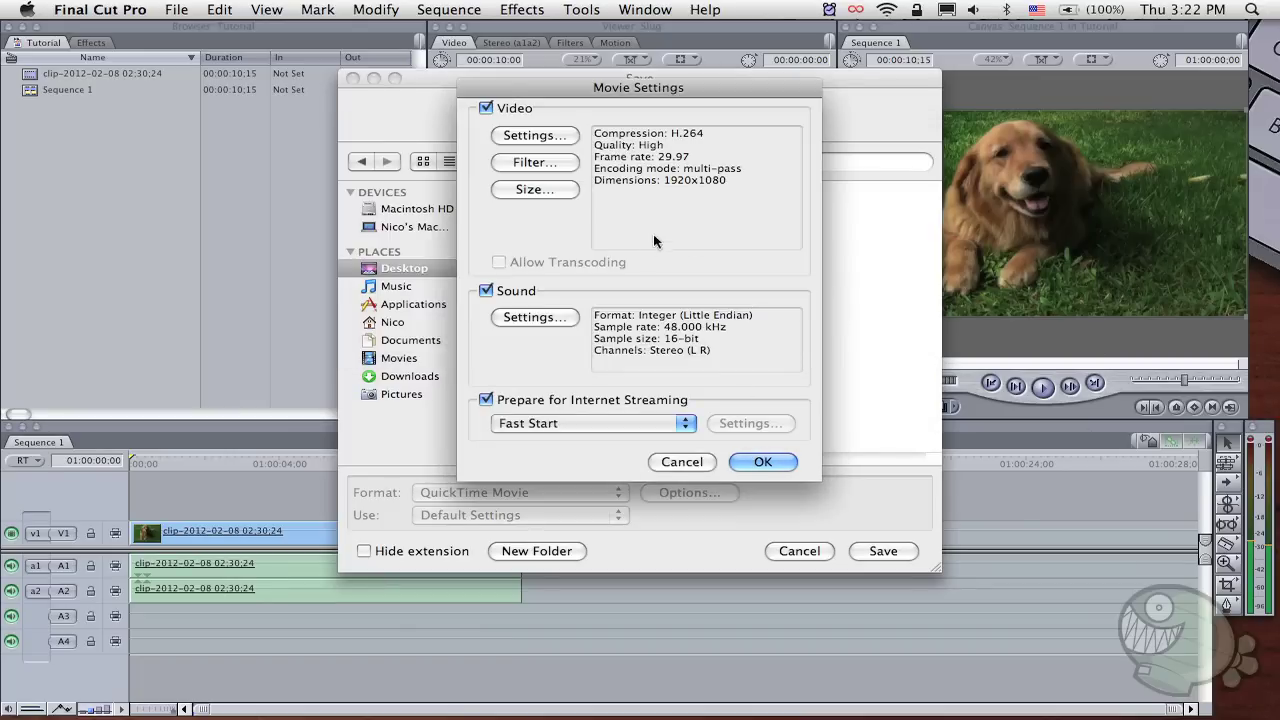
- Set audio to AAC with Normal render quality and a constant 128 kbps bit rate
click(543, 320)
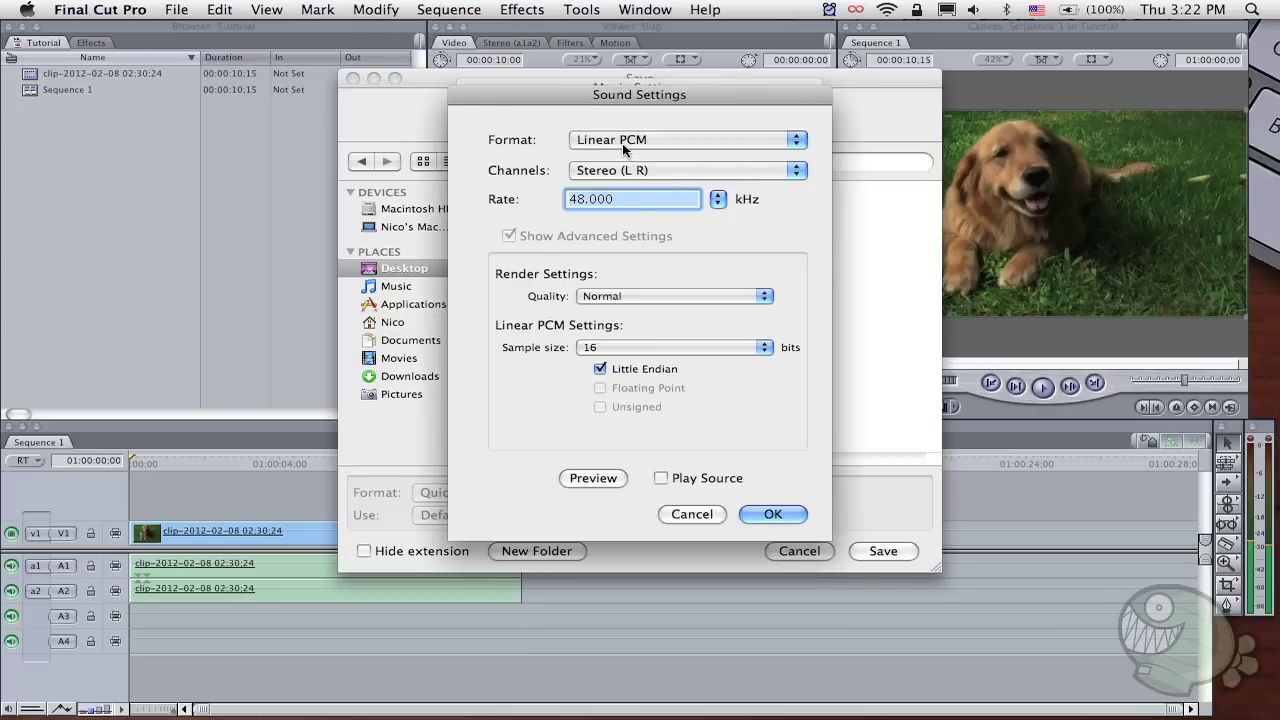
click(624, 148)
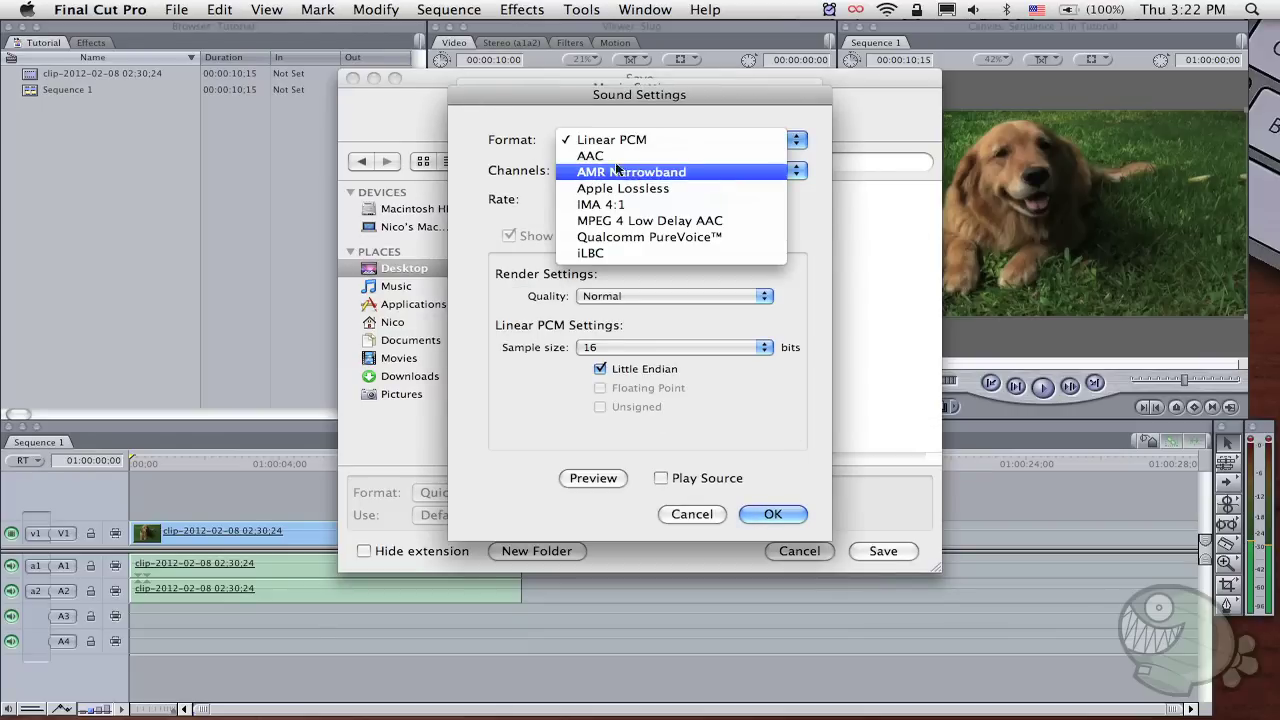
click(615, 156)
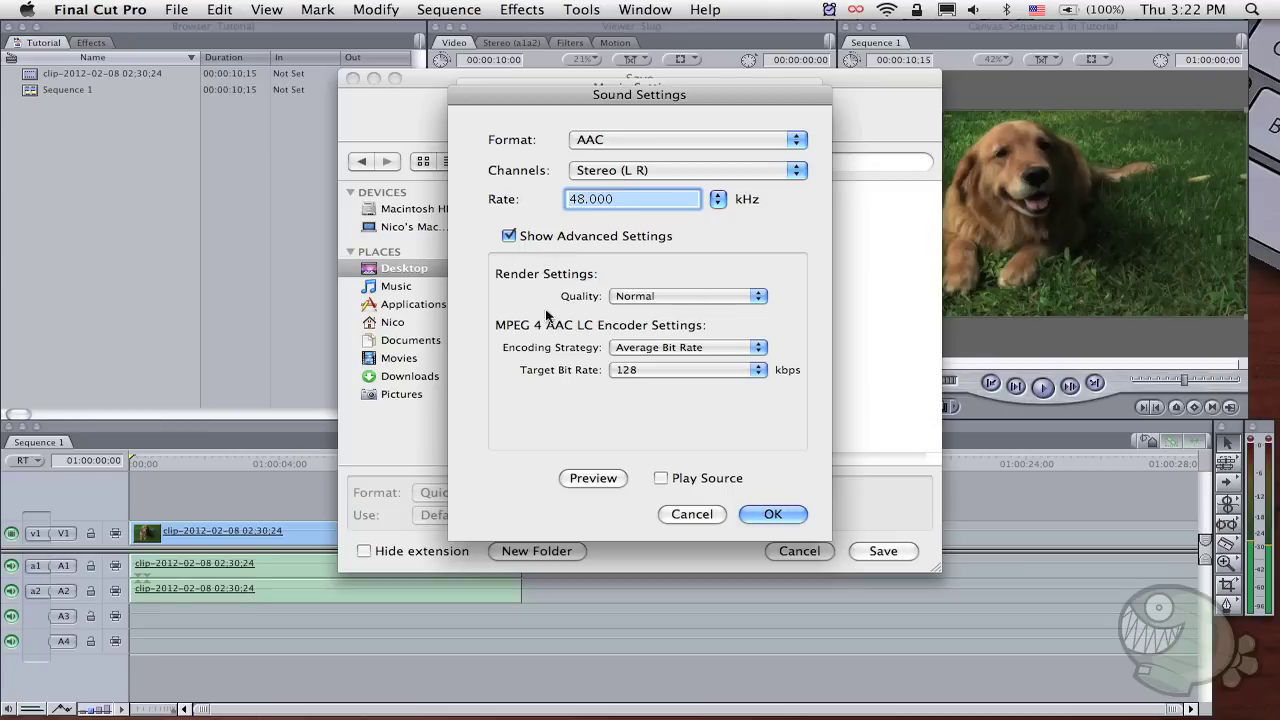
click(652, 297)
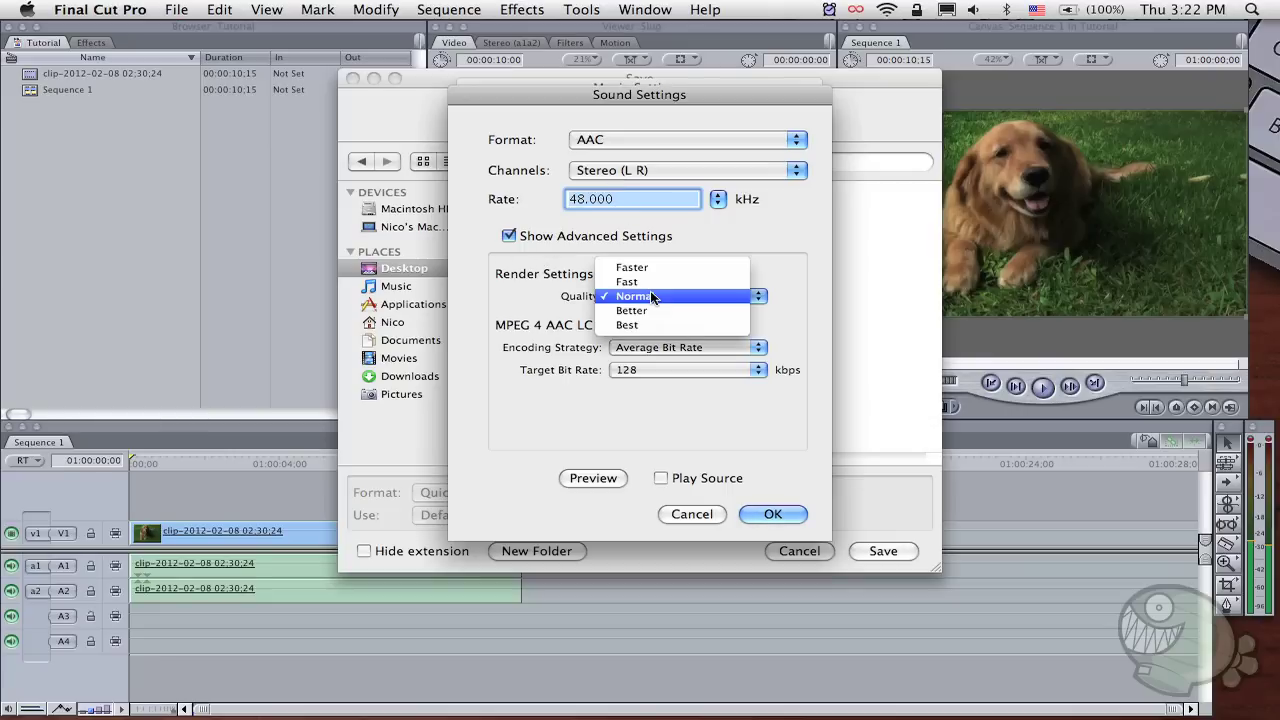
click(541, 308)
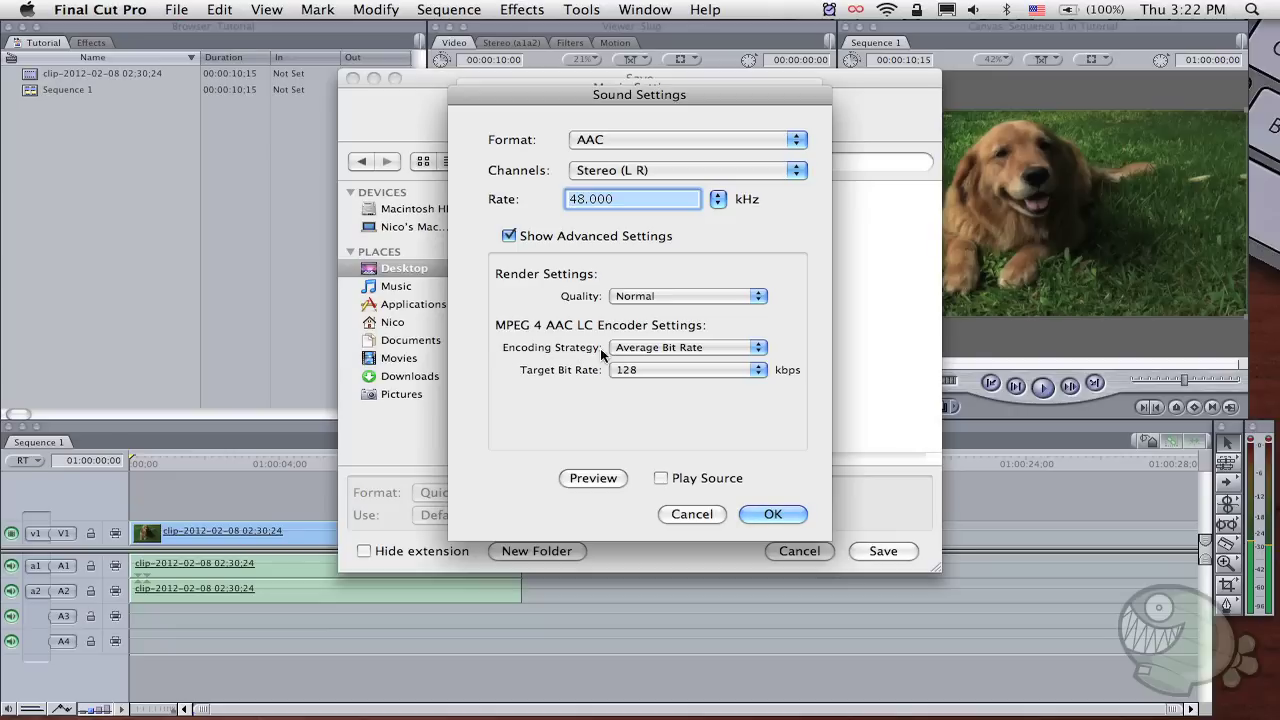
click(768, 349)
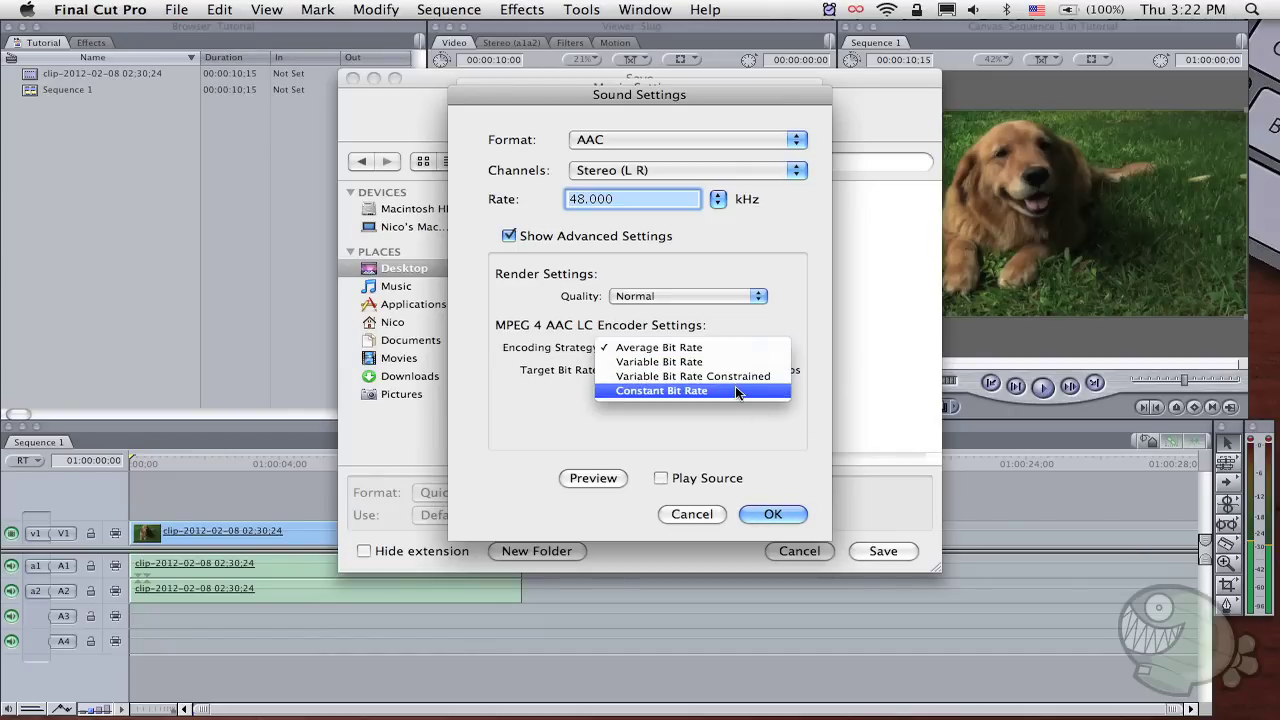
click(736, 391)
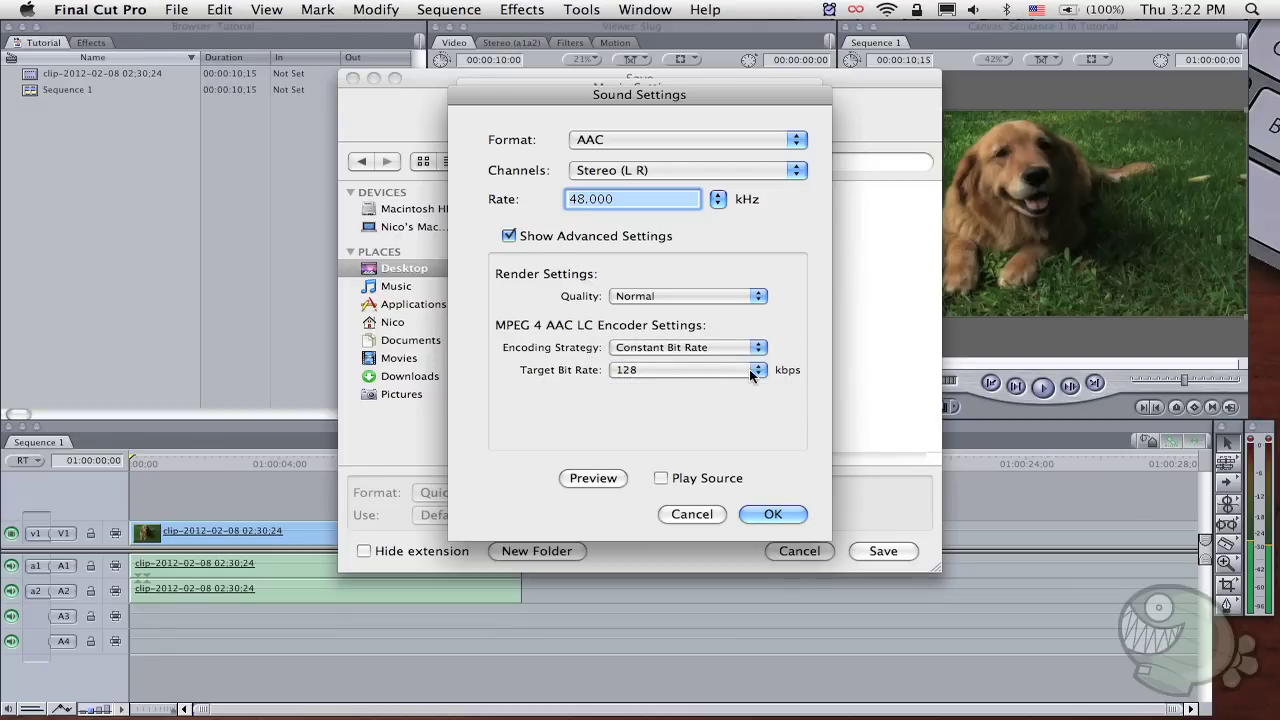
click(770, 514)
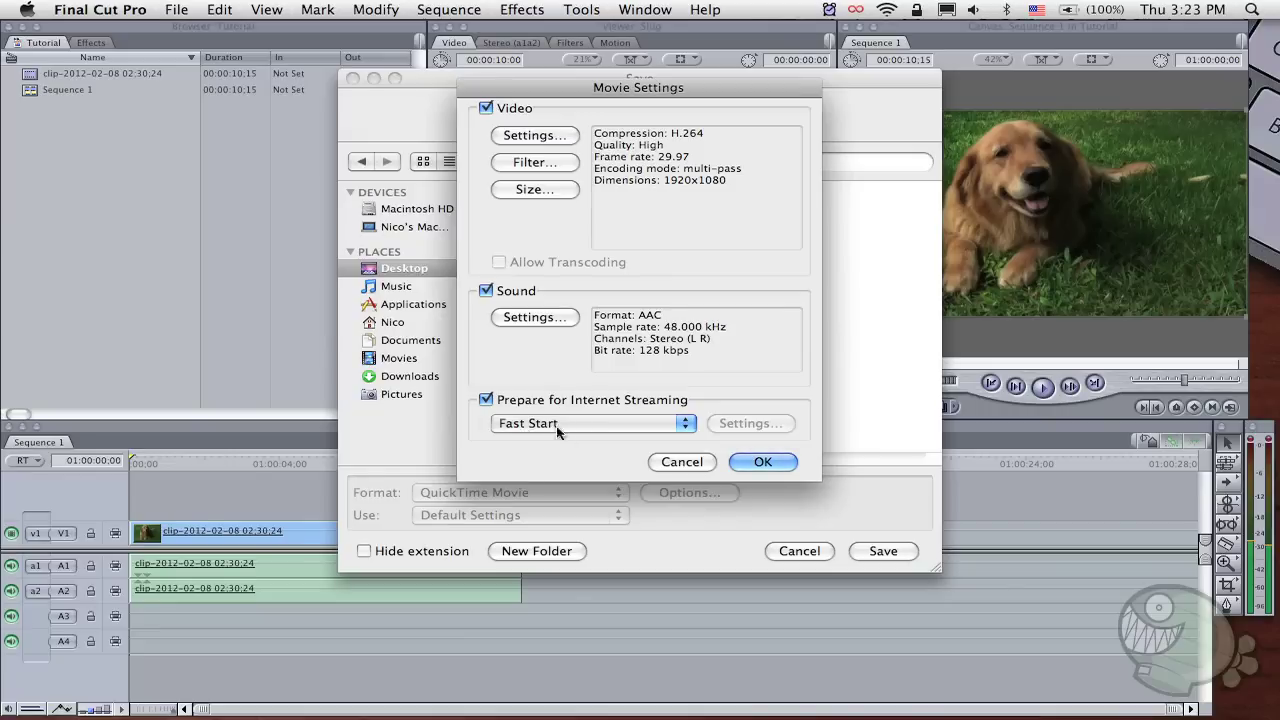
- Confirm Movie Settings and replace the default file name with 'Perro'
click(797, 466)
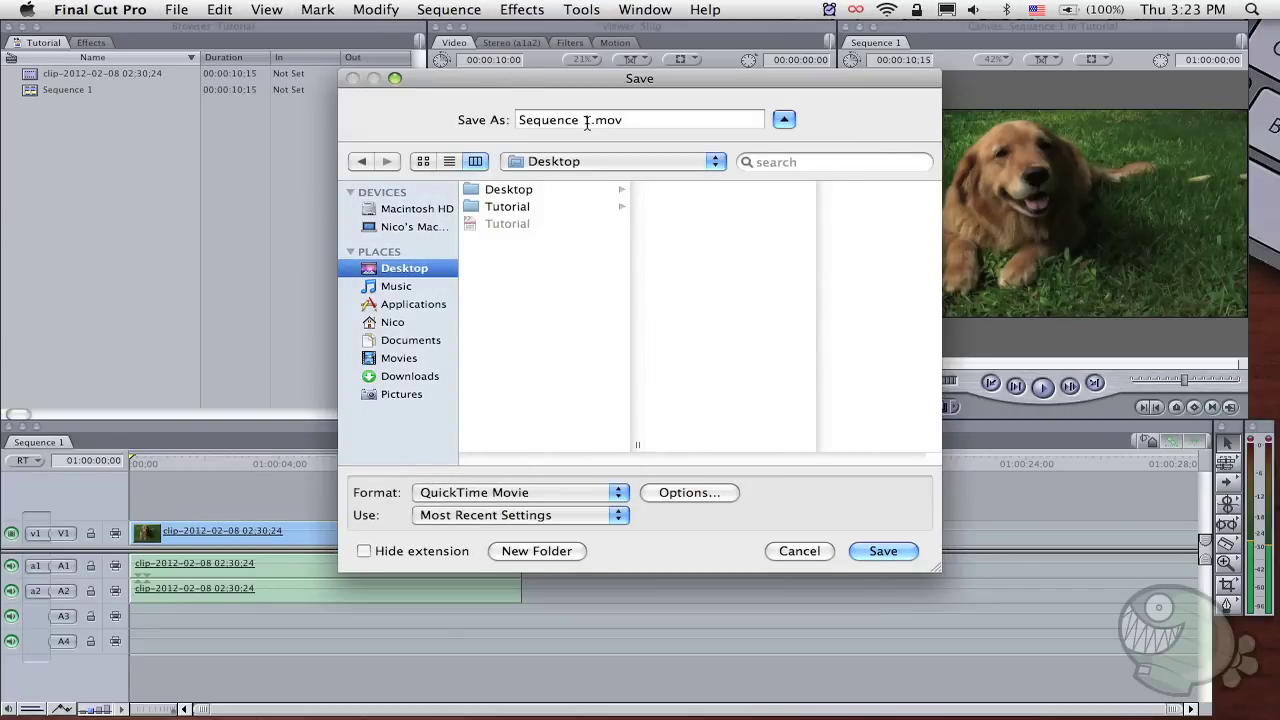
drag(590, 121, 434, 123)
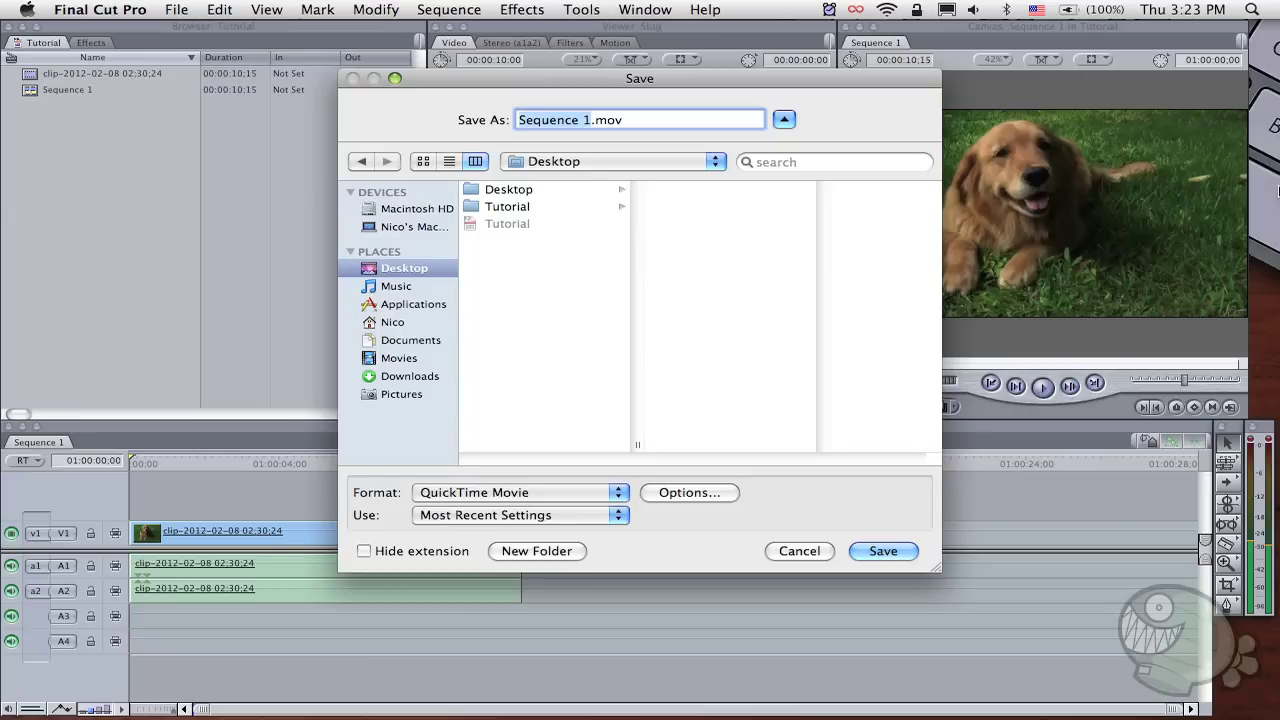
text(Perro)
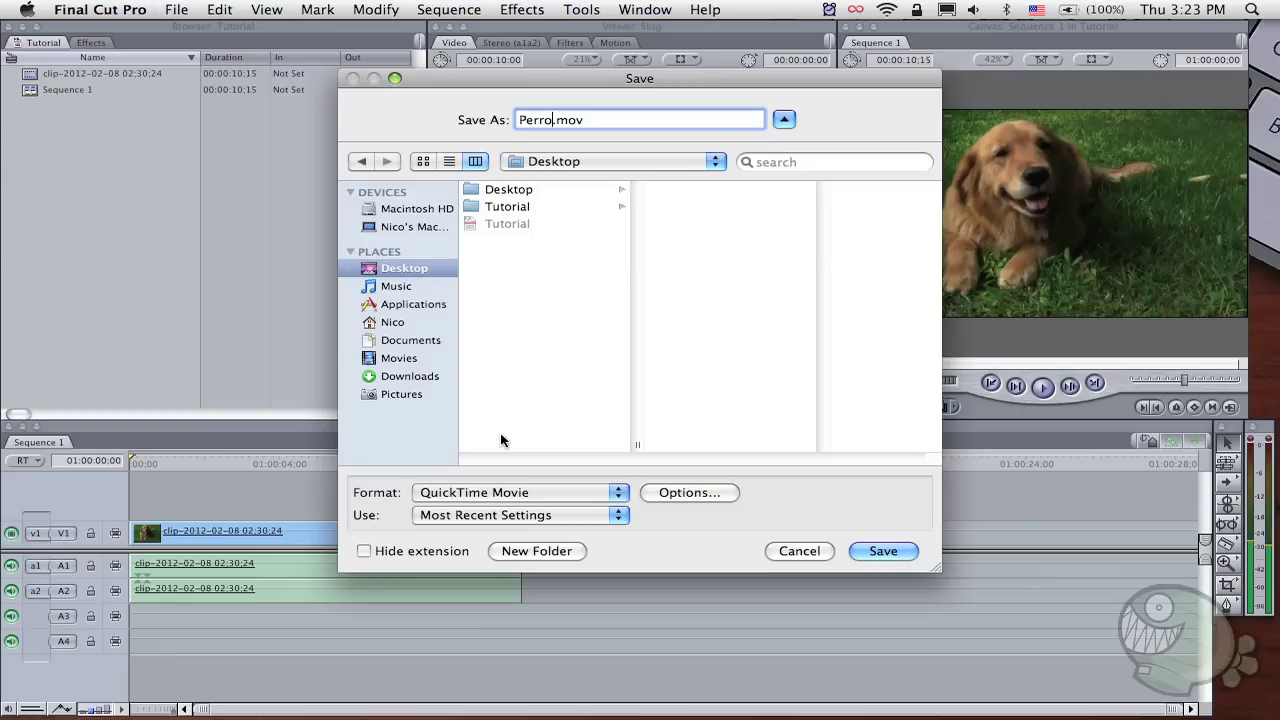
click(875, 551)
double_click(575, 120)
- Save the Perro.mov export to the Desktop
click(613, 122)
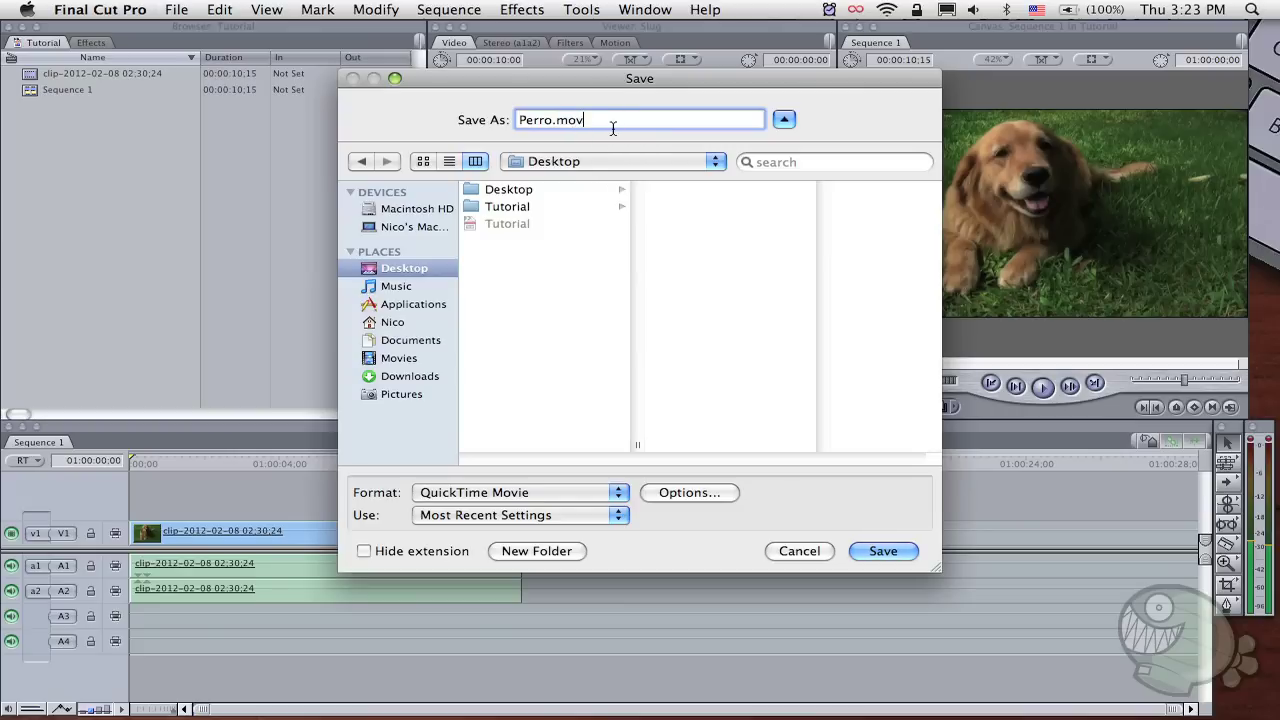
click(883, 552)
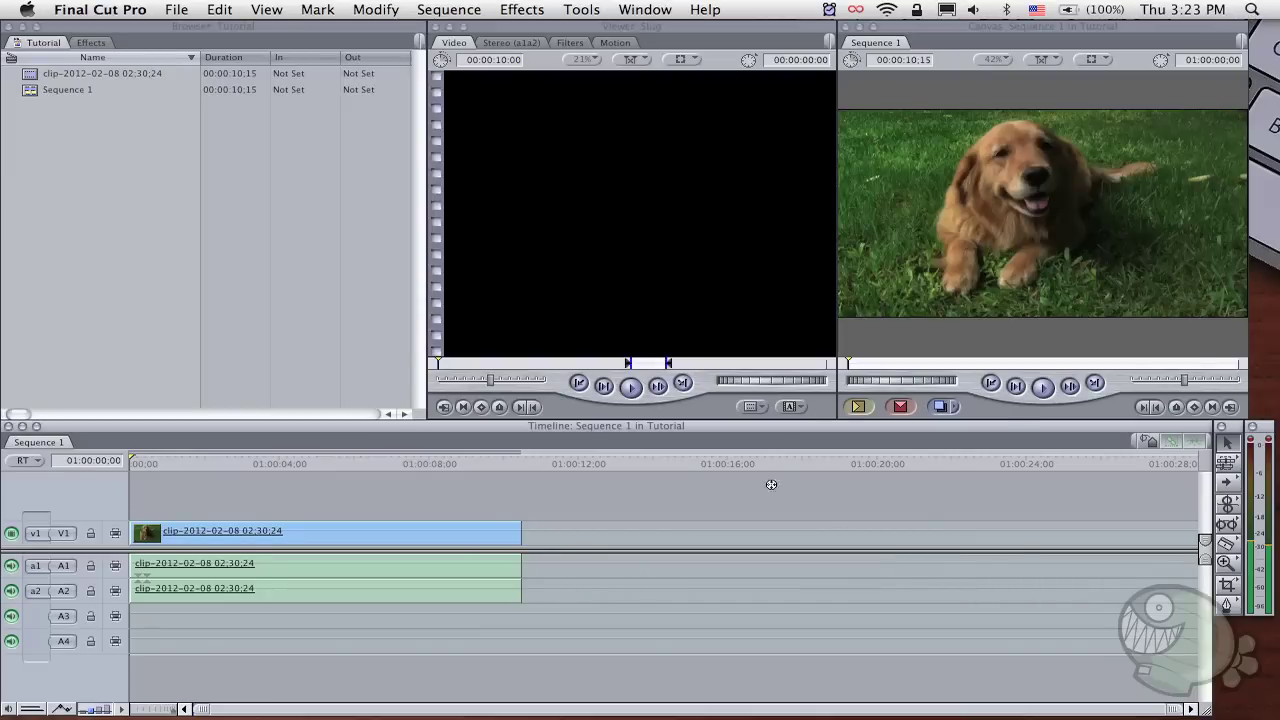